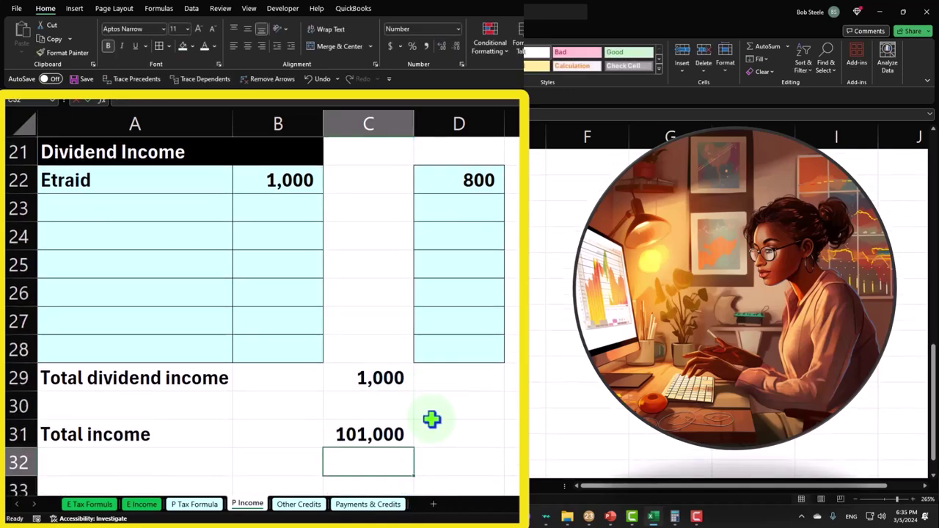
Open the P Tax Formula sheet and check the formulas for adjusted gross income, standard deduction and taxable income.
click(195, 504)
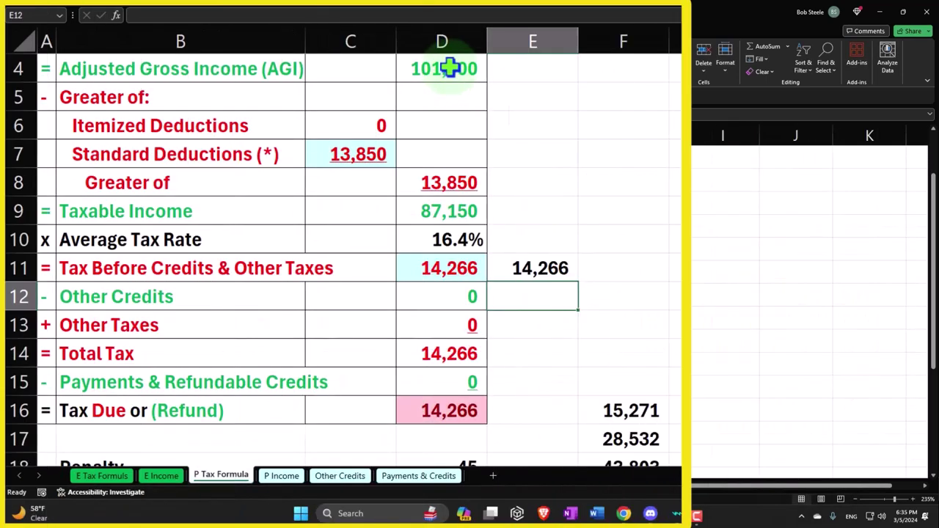
click(449, 69)
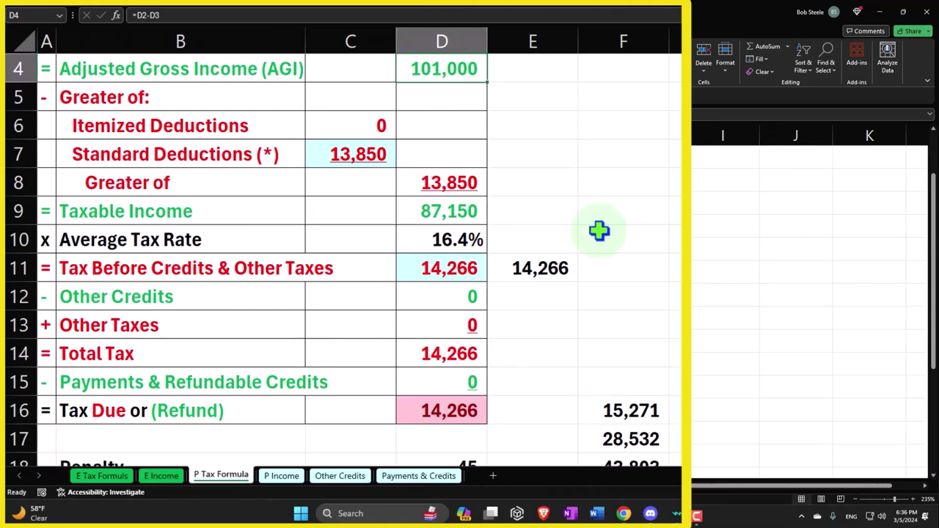
click(374, 154)
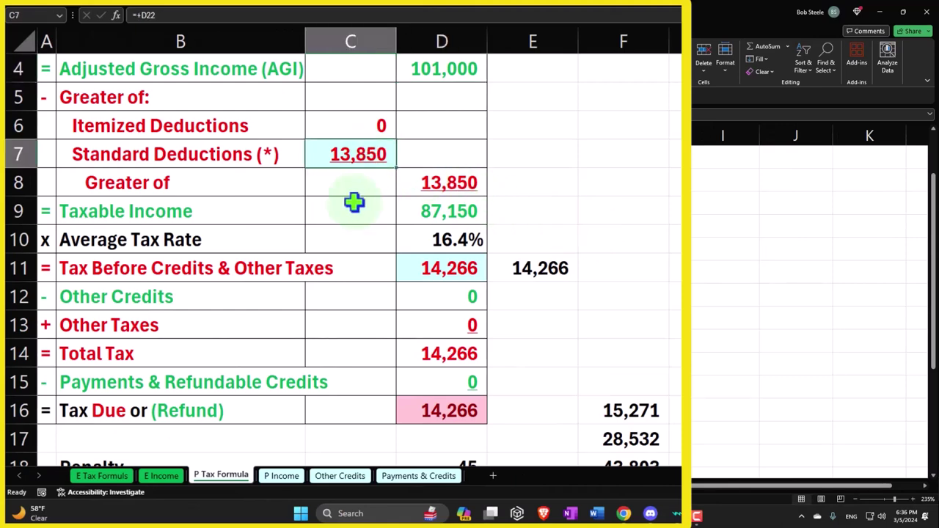
click(431, 210)
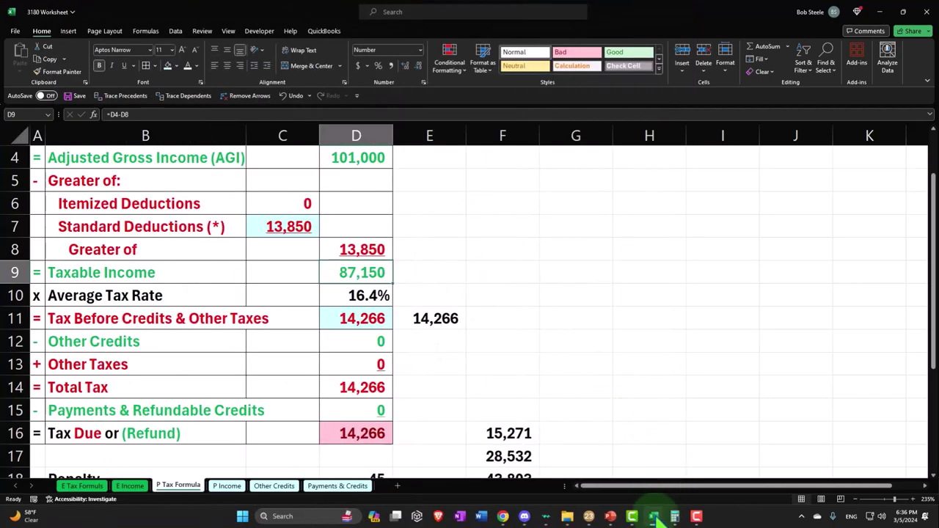
Switch to the Lacerte tax return and view page 2 of Form 1040 to check the line 16 tax.
click(653, 516)
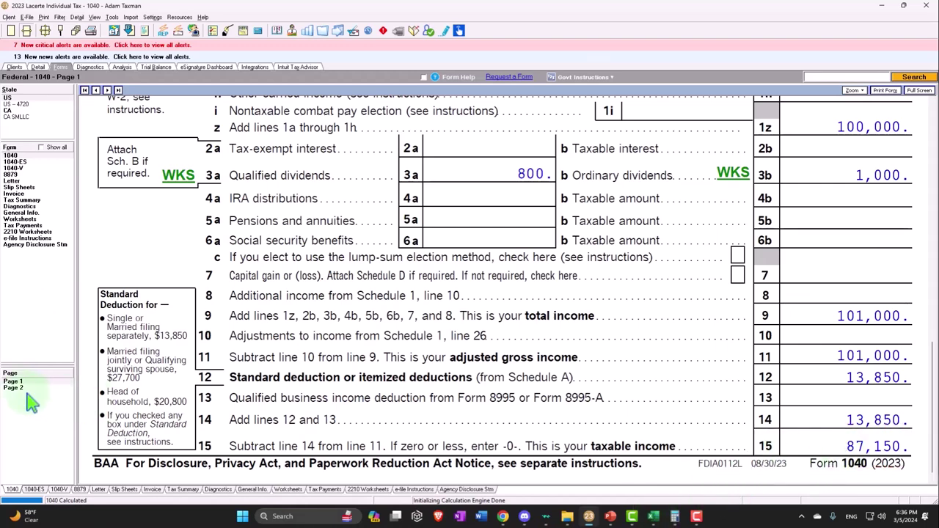
click(26, 393)
click(22, 388)
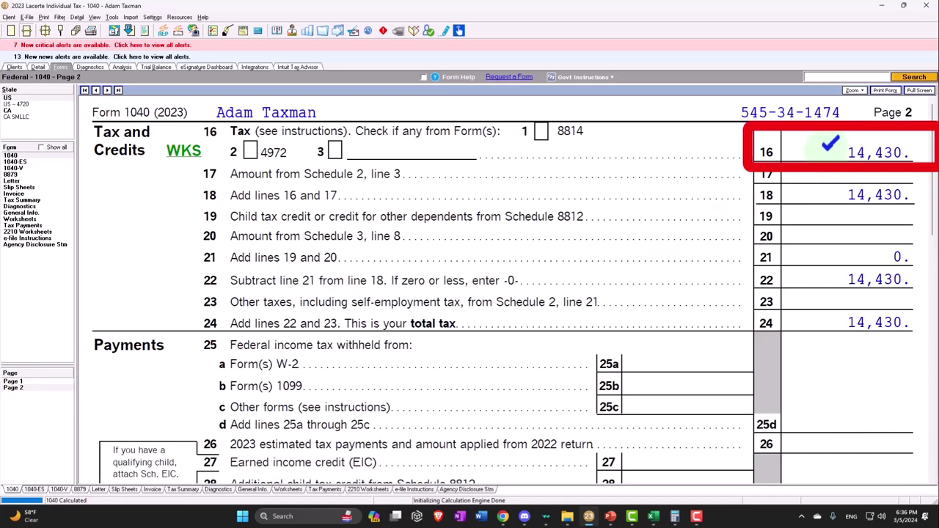
Return to the Excel worksheet and set Tax Before Credits & Other Taxes in D11 to 14,430.
click(653, 517)
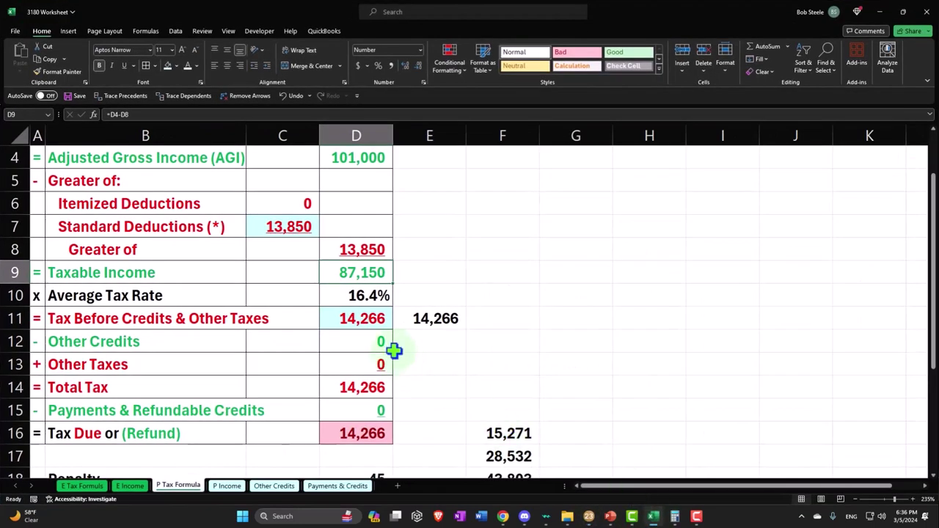
click(364, 318)
text(14,4)
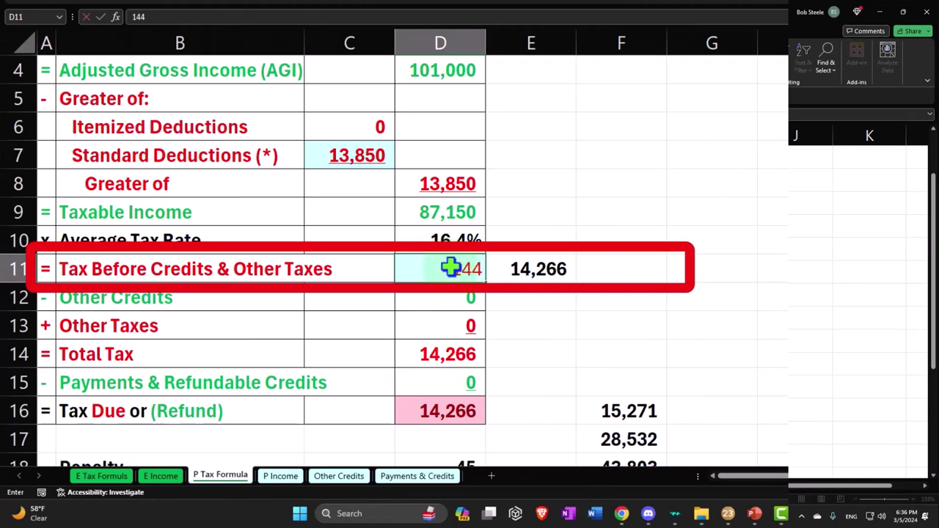
text(30)
key(Return)
Calculate the difference between the two tax figures in F11 with the formula =E11-D11.
key(Up)
key(Right)
key(Right)
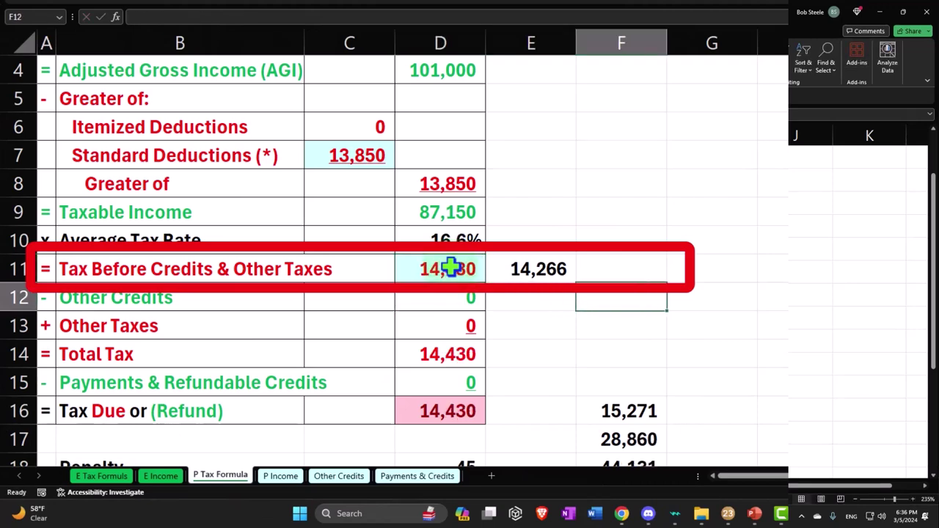
text(=)
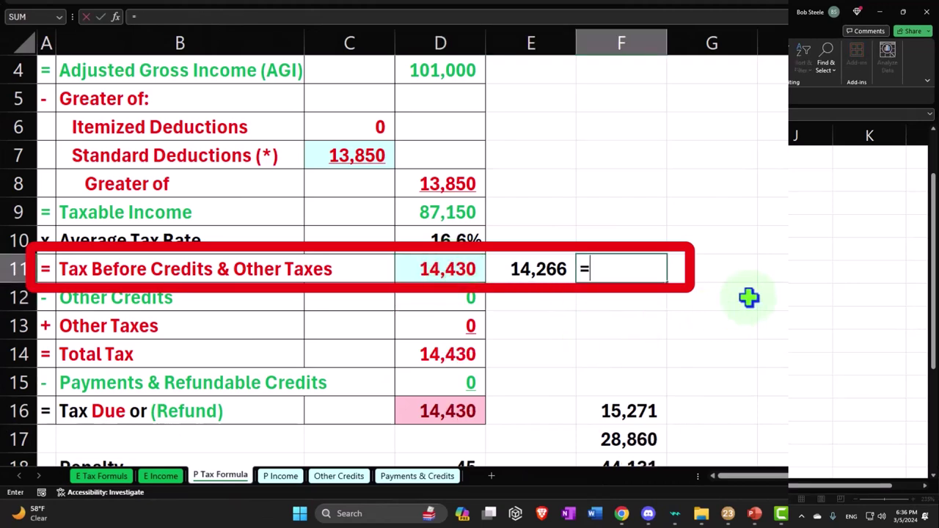
key(Left)
text(-)
key(Left)
key(Left)
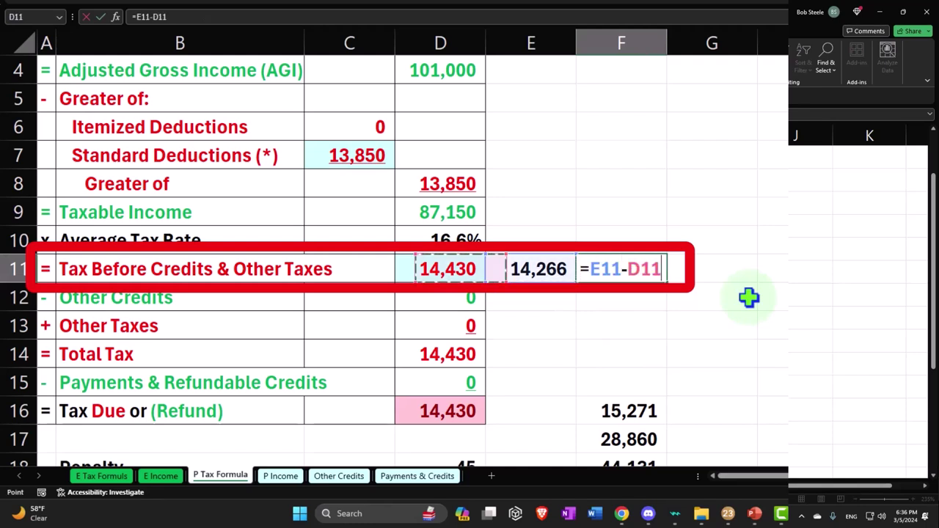
key(Return)
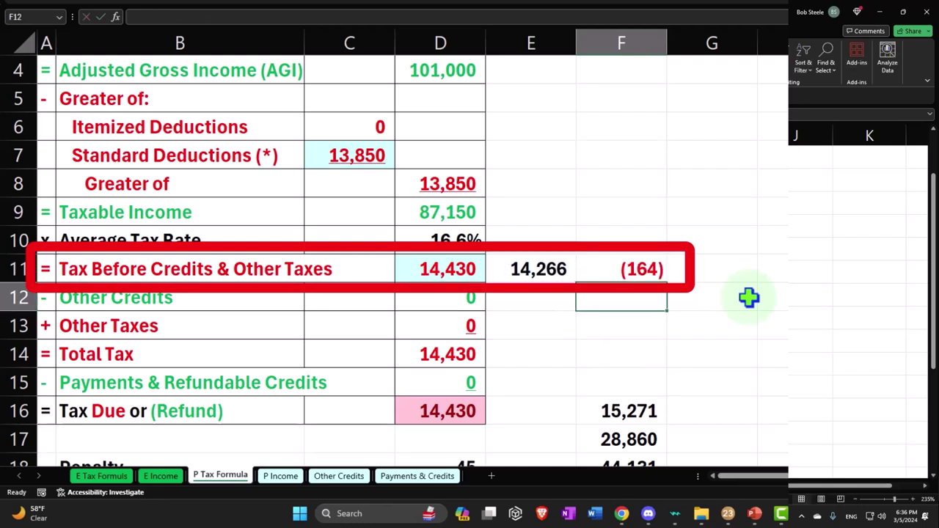
Enter 1,000 in G11, beside the tax difference.
key(Right)
key(Up)
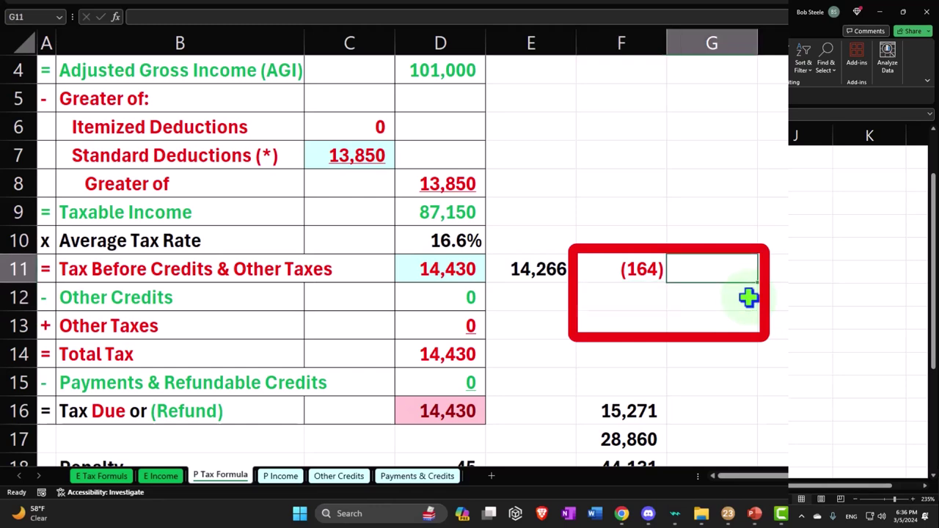
text(1)
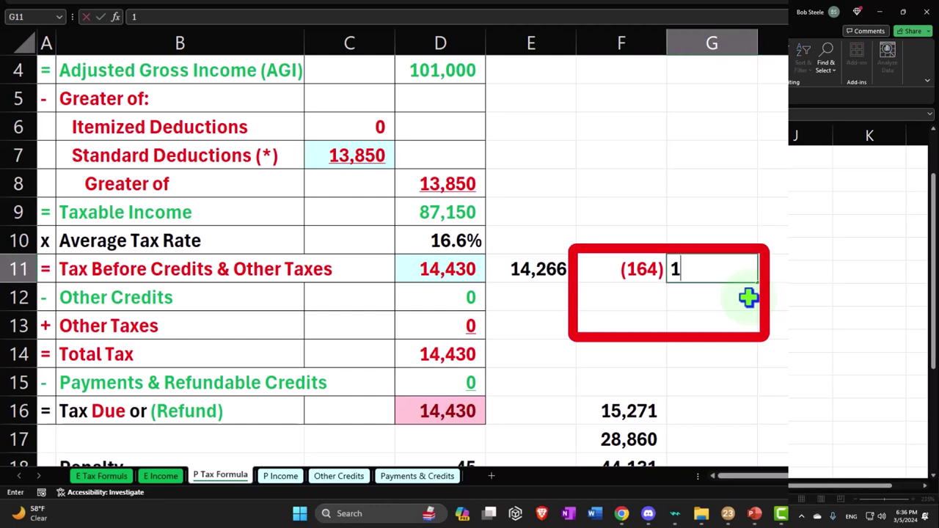
text(,0000)
key(Return)
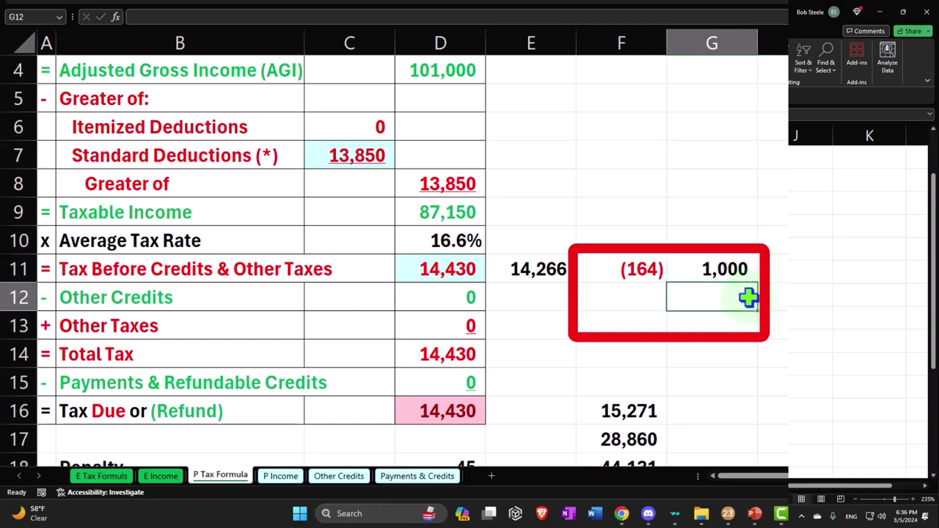
Divide the tax difference by the 1,000 in G12 with =F11/G11 and format the cell as a percentage.
text(=)
key(Left)
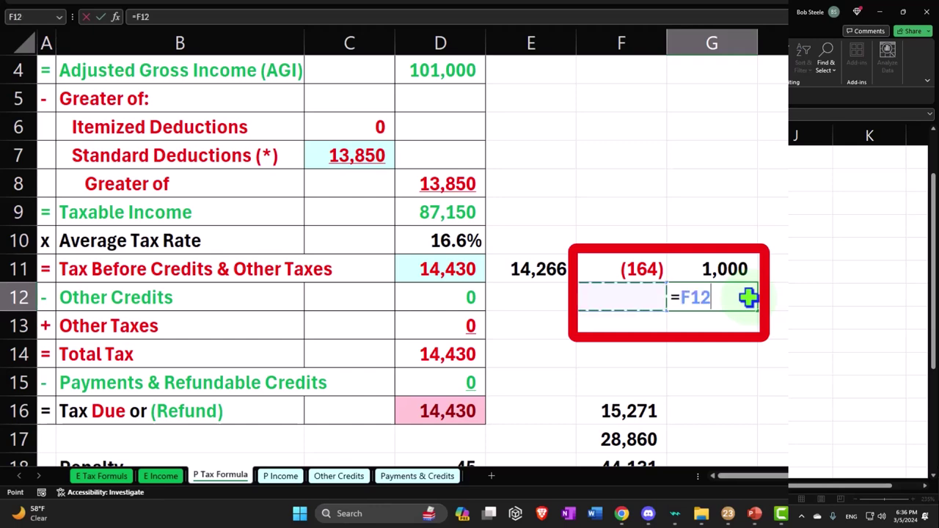
key(Up)
text(/)
key(Up)
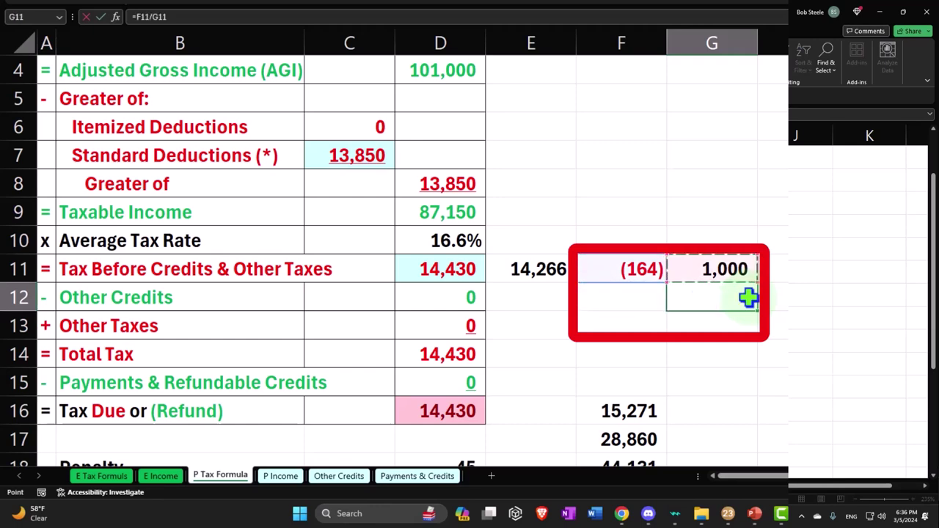
key(Return)
key(Up)
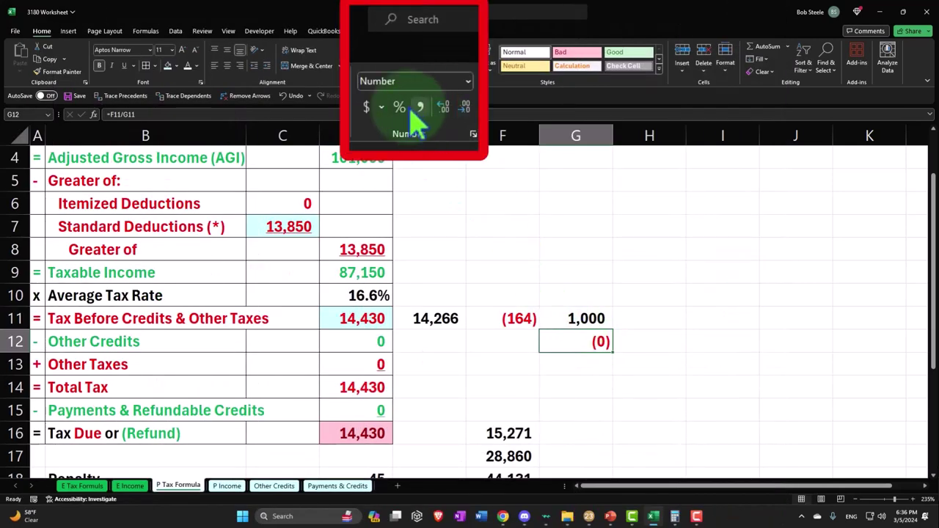
click(378, 65)
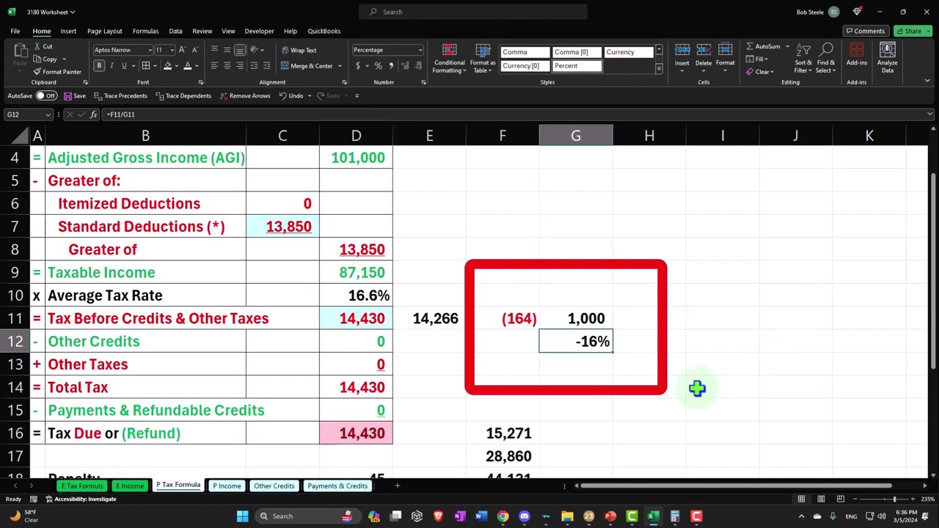
Enter the qualified dividend amount 800 in I10 and the rate 0.15 below it in I11.
click(707, 298)
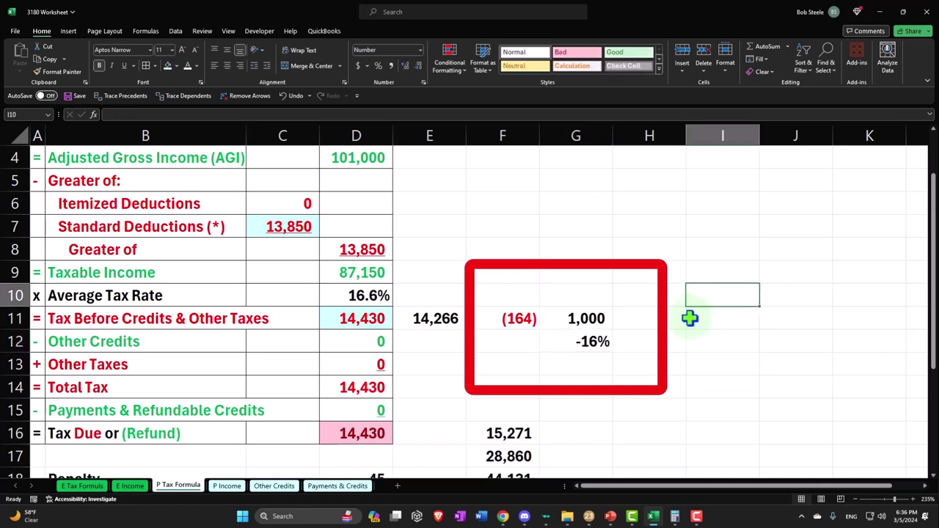
text(800)
key(Return)
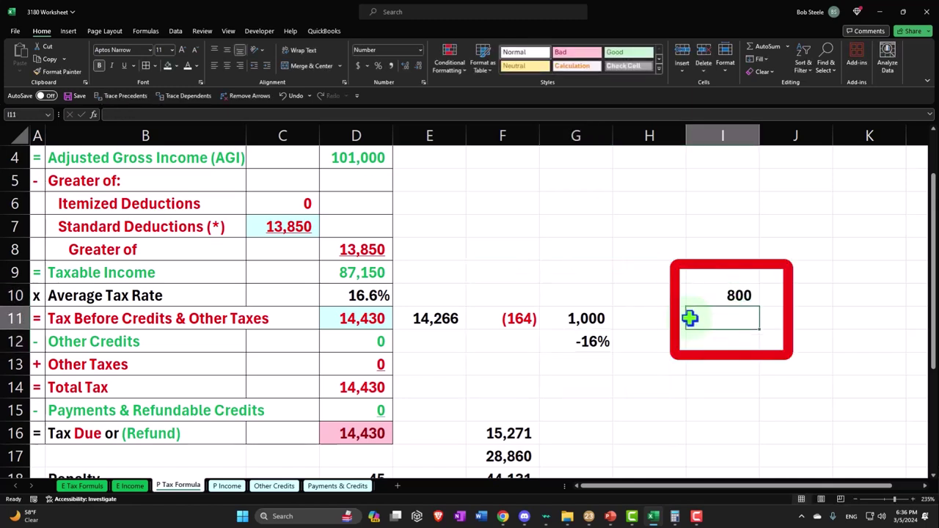
text(.0)
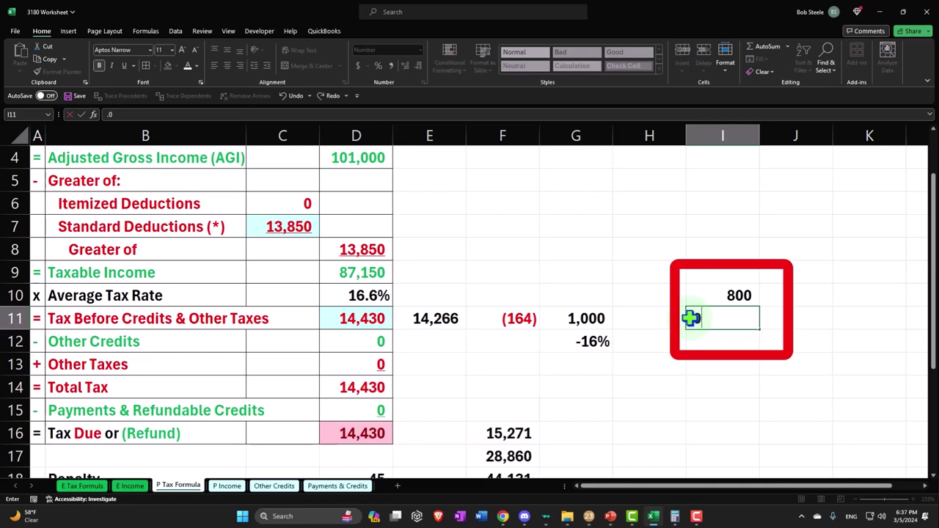
key(Return)
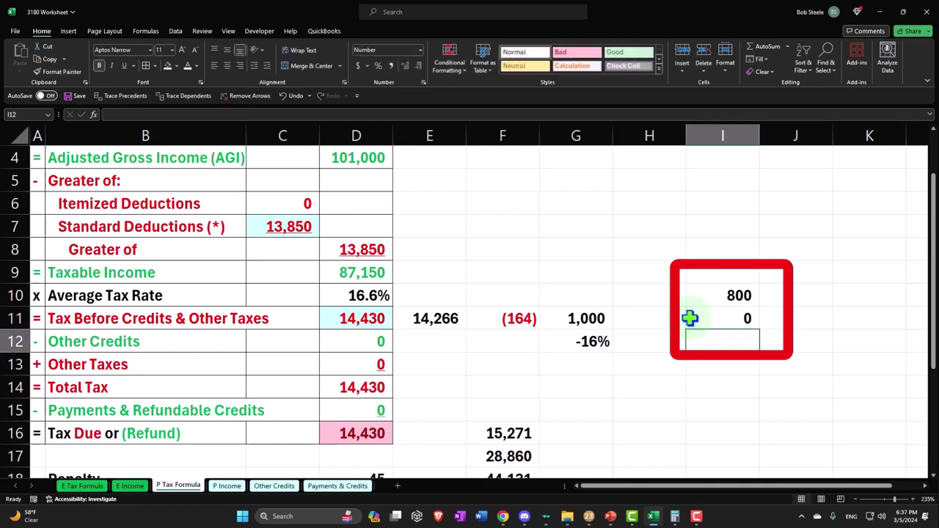
Enter 200 in J10 and format the rate cells I11:J11 as percentages.
click(786, 295)
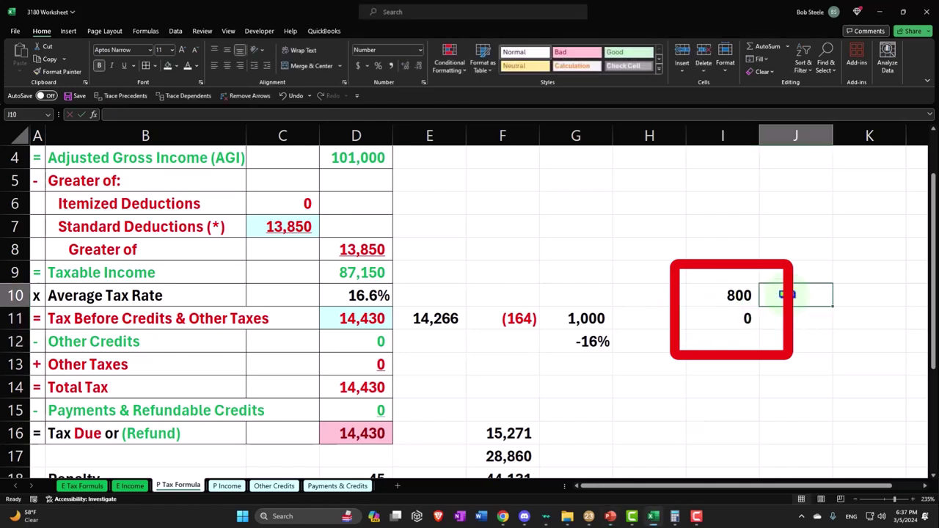
text(200)
key(Return)
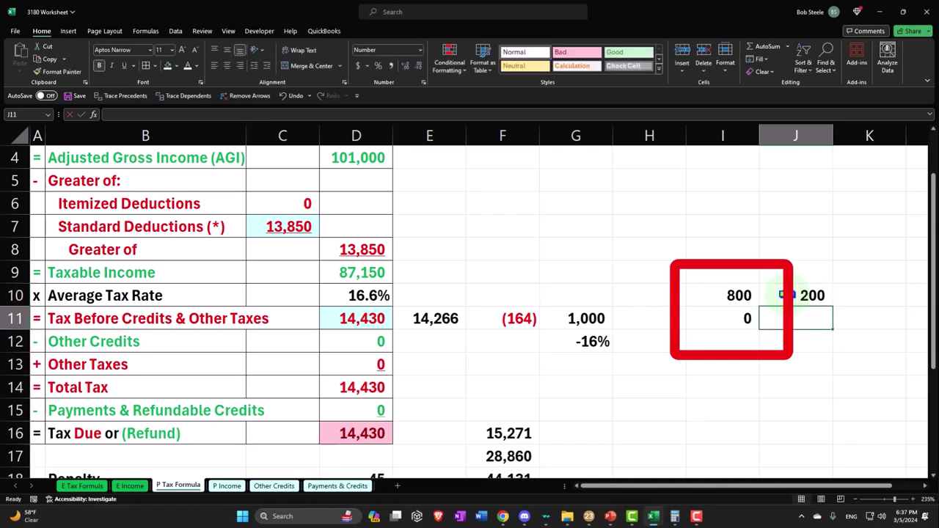
drag(745, 319, 796, 318)
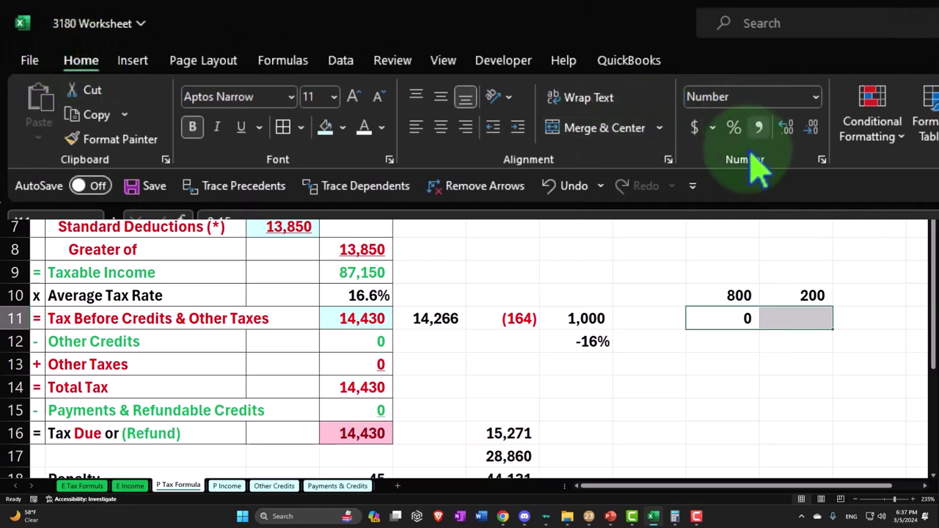
click(734, 128)
Calculate the tax on the 800 portion in I12 with the formula =I10*I11.
click(749, 340)
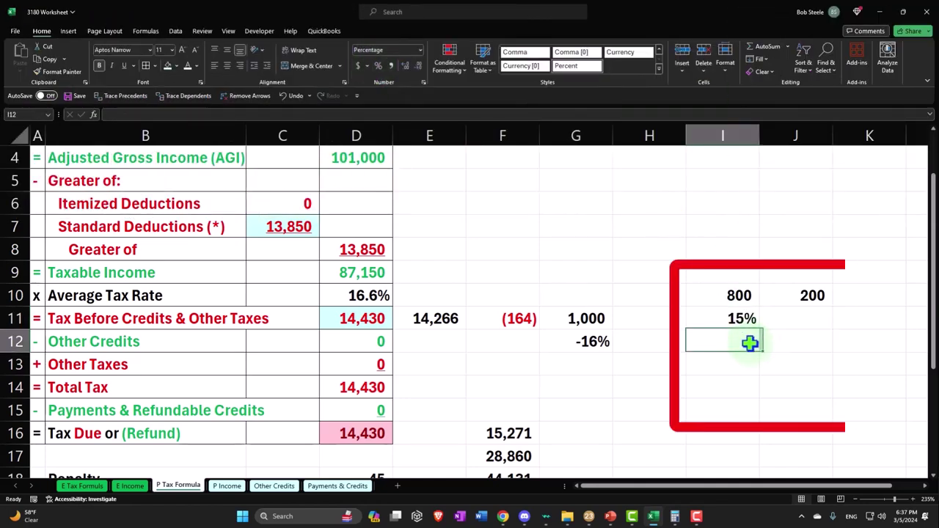
text(=)
key(Up)
key(Up)
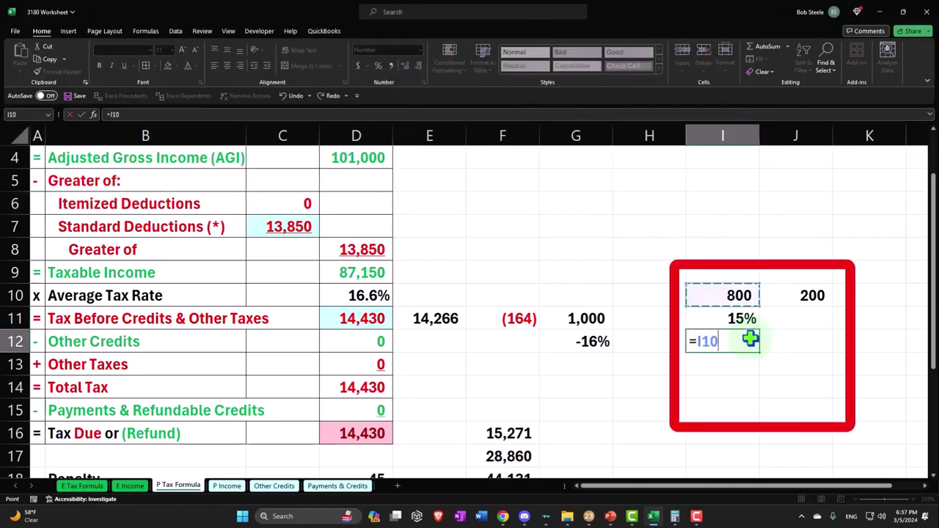
text(*)
key(Up)
key(Return)
key(Up)
key(Right)
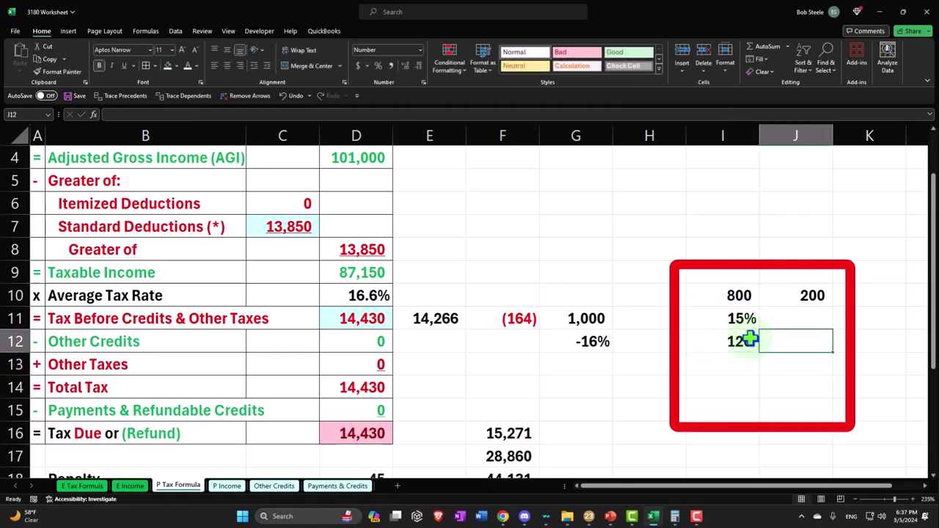
Switch to Lacerte and view the Tax Summary's tax rates to check the ordinary income tax bracket.
click(589, 516)
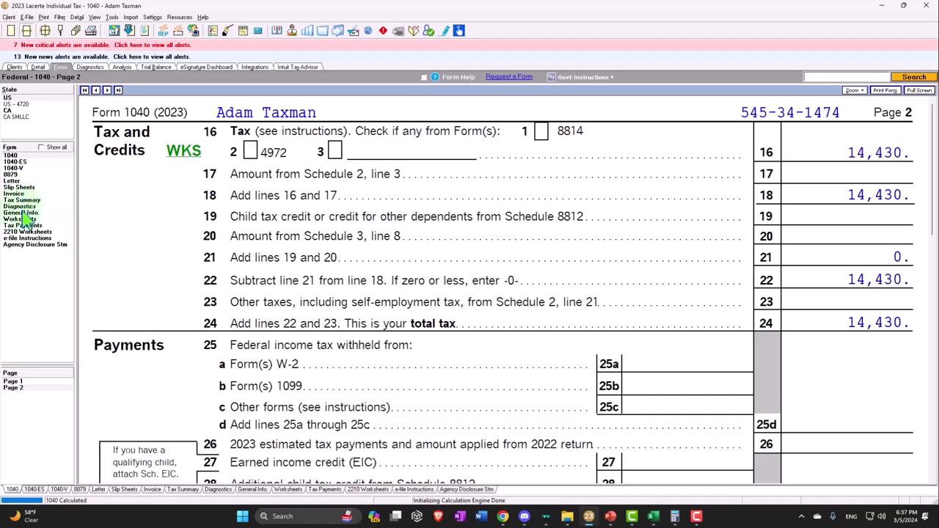
click(22, 200)
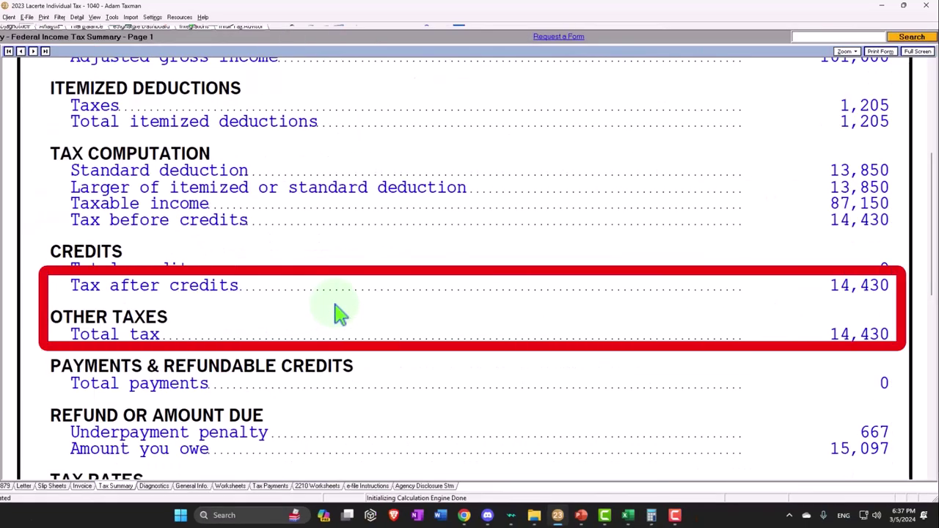
scroll(339, 314, down, 4)
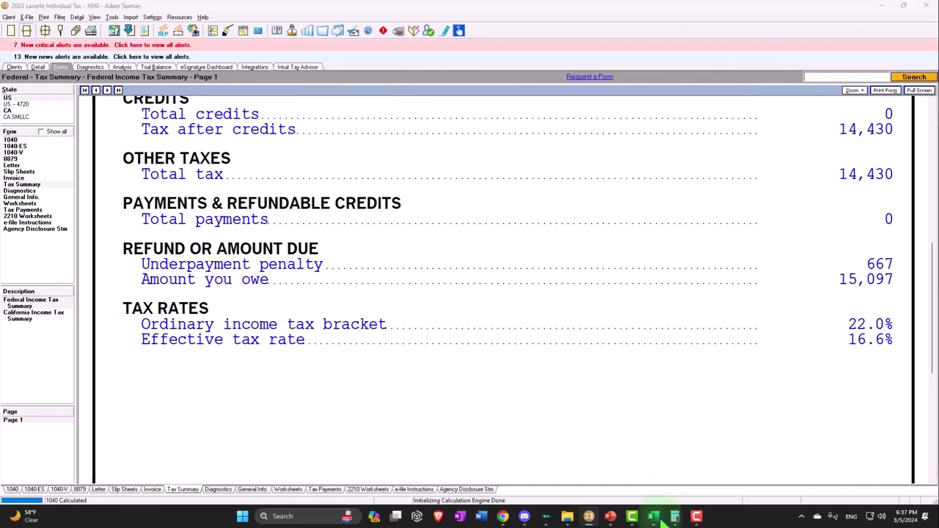
Return to the Excel worksheet and enter the rate .22 in J11, under the 200 amount.
click(655, 518)
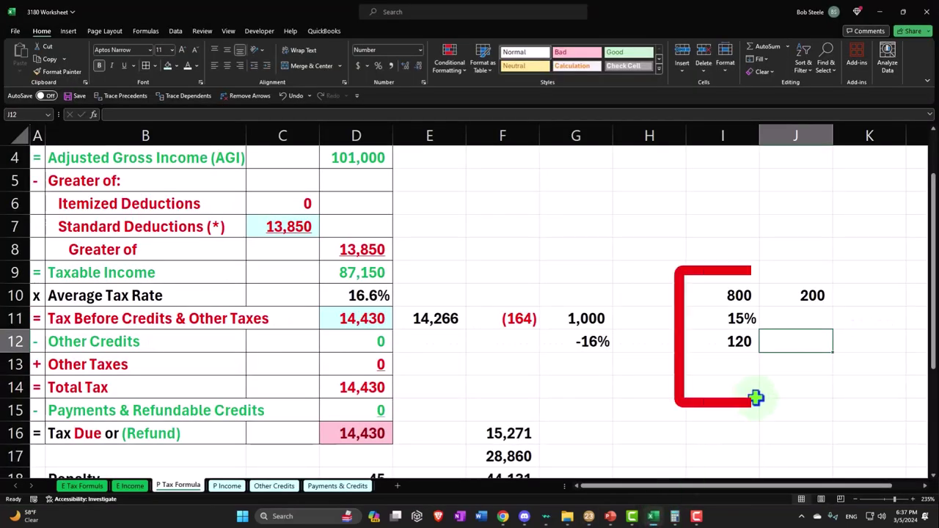
click(794, 314)
text(.22)
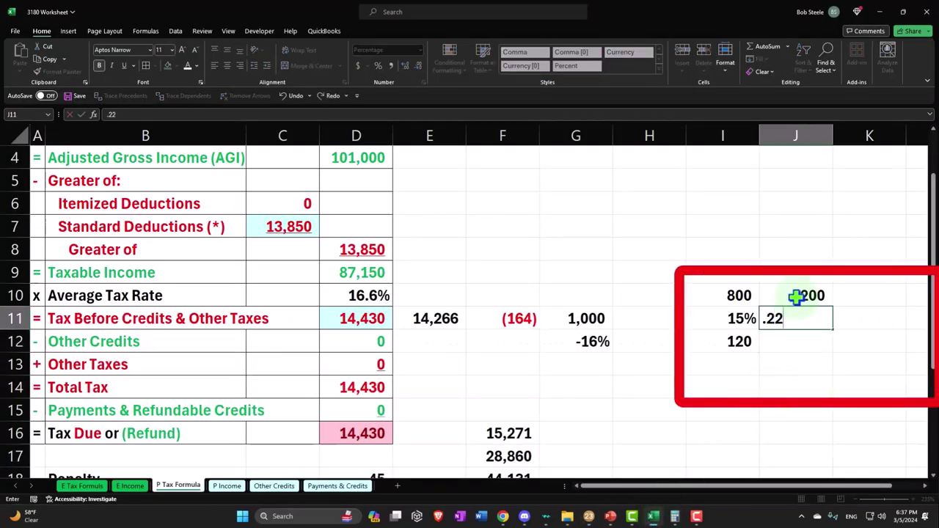
key(Return)
Calculate the tax on the 200 portion in J12 with the formula =J10*J11.
text(=)
key(Up)
key(Up)
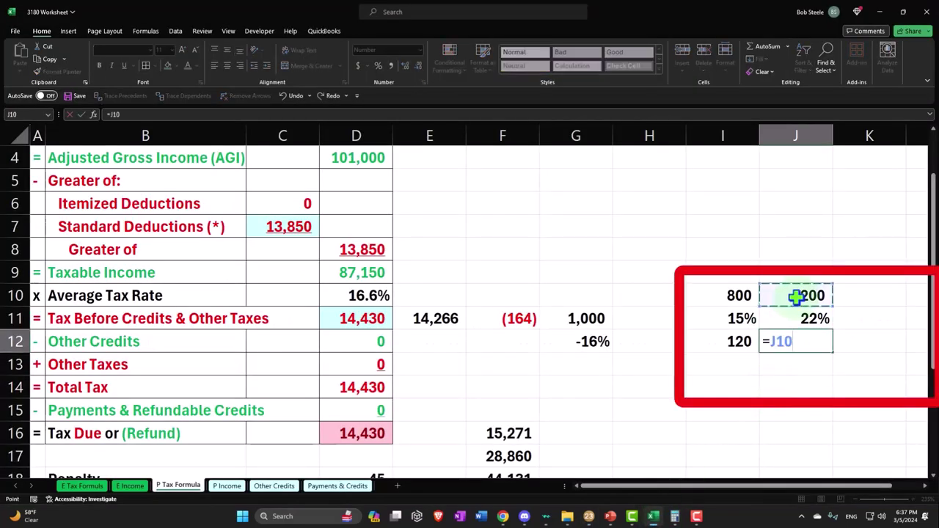
text(*)
key(Up)
key(Return)
Add the two dividend tax amounts in K12 with a formula summing I12 and J12.
key(Up)
key(Right)
text(+)
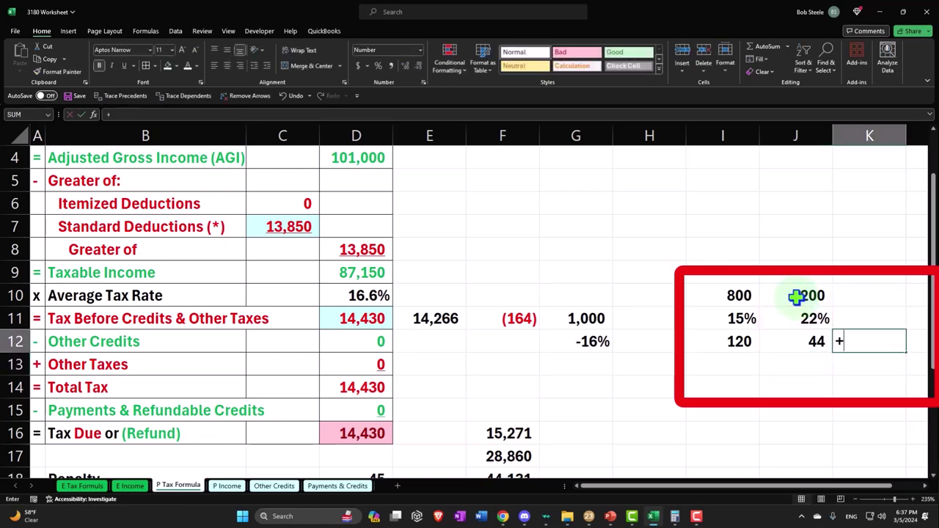
key(Left)
key(Left)
text(+)
key(Left)
key(Return)
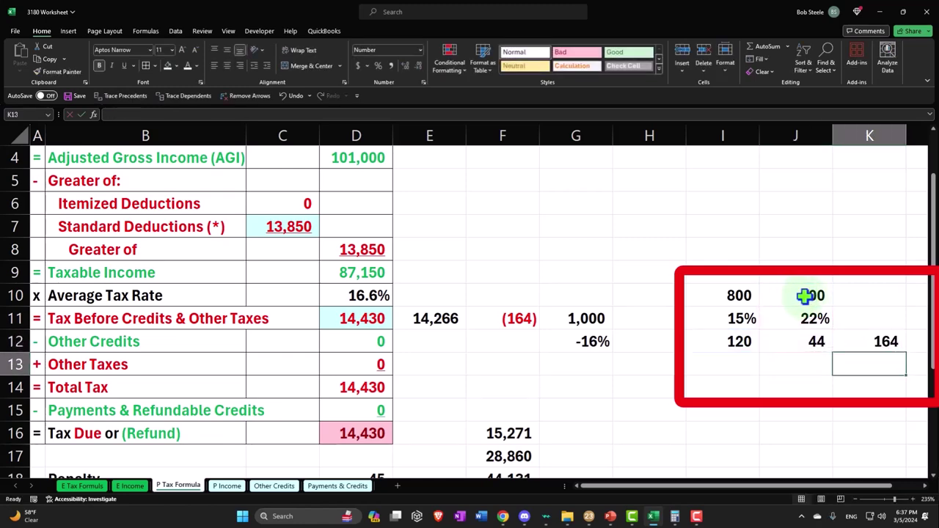
Compare the combined tax in K12 with the difference in F11, and check the rates in row 11 against the PowerPoint dividend tax rate slide.
click(877, 340)
click(493, 314)
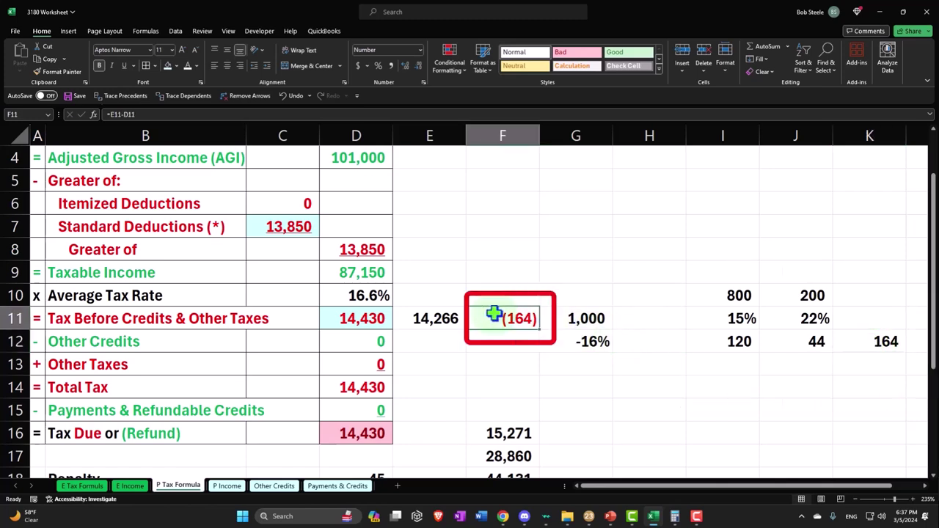
click(786, 322)
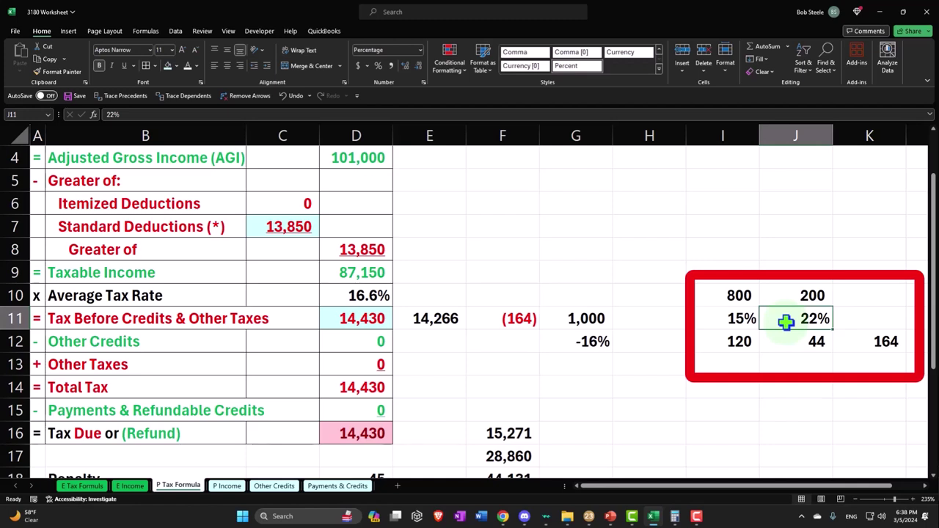
click(739, 320)
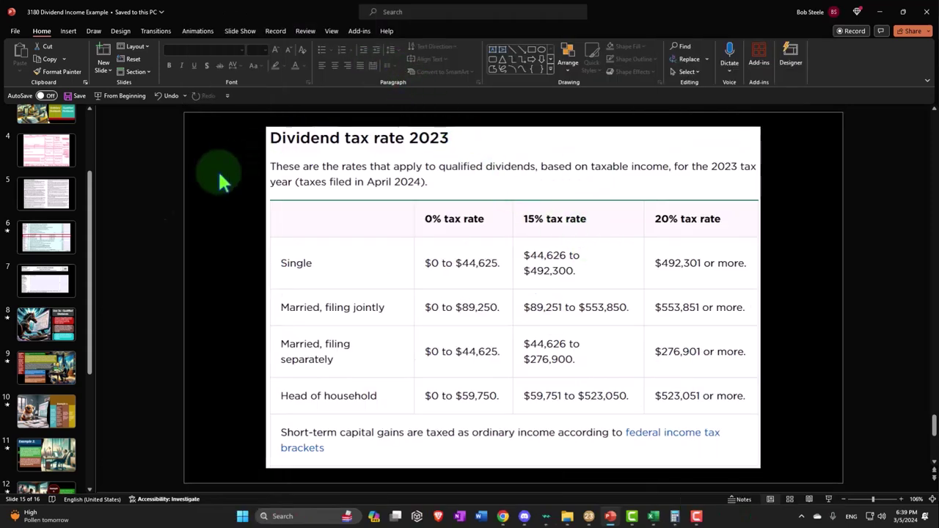
click(46, 150)
key(alt+Tab)
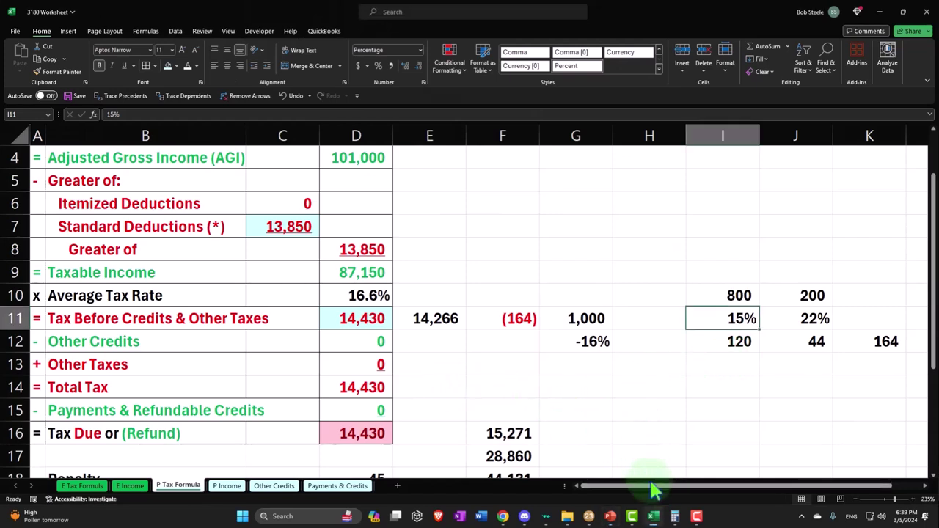
Switch to Lacerte and open the Qualified Dividends and Capital Gain Tax Worksheet behind Form 1040 line 16 to review its calculation.
click(590, 518)
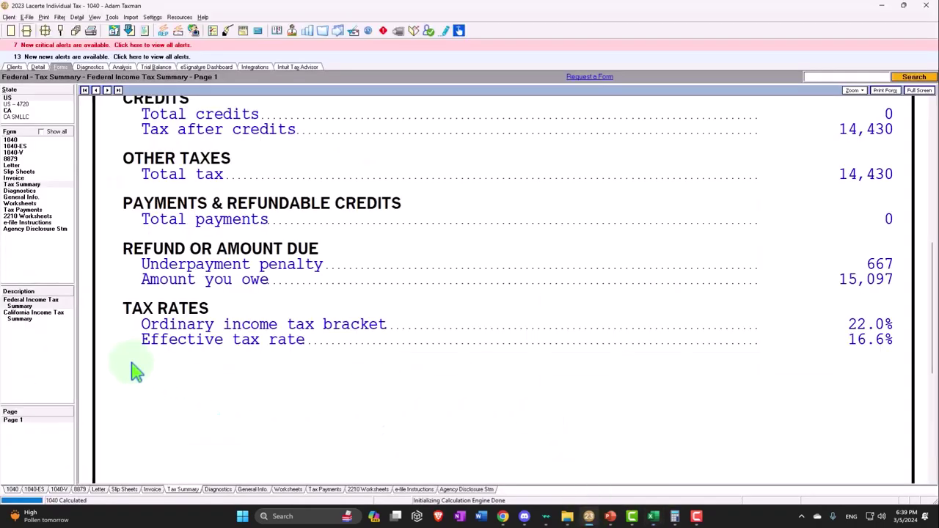
click(20, 140)
scroll(430, 373, down, 10)
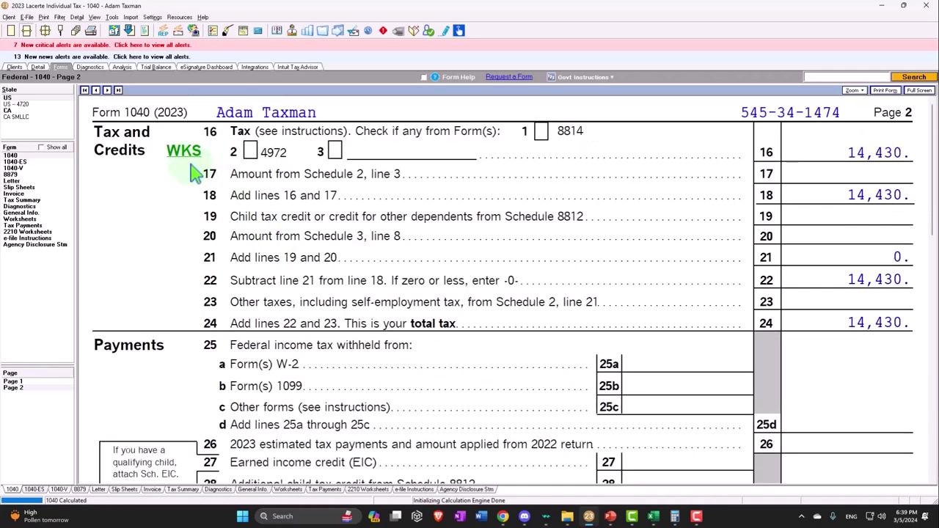
click(187, 156)
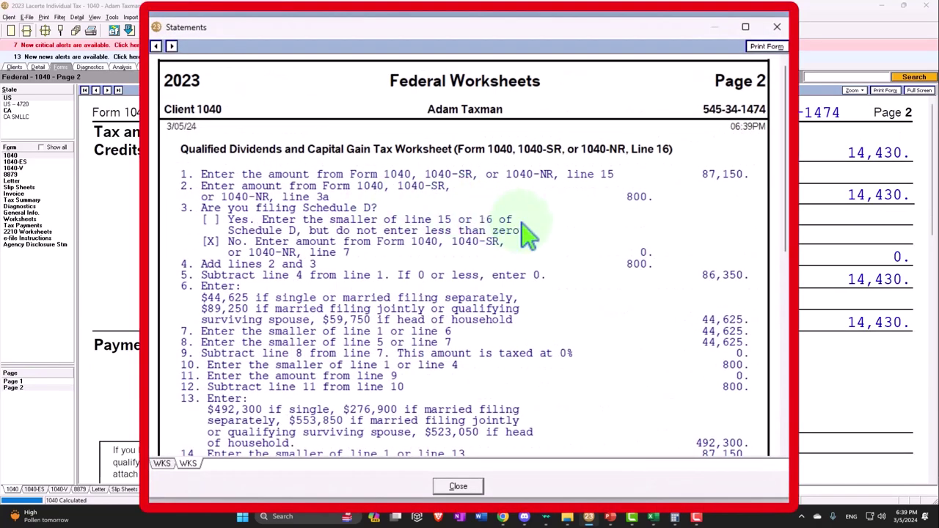
scroll(528, 233, down, 3)
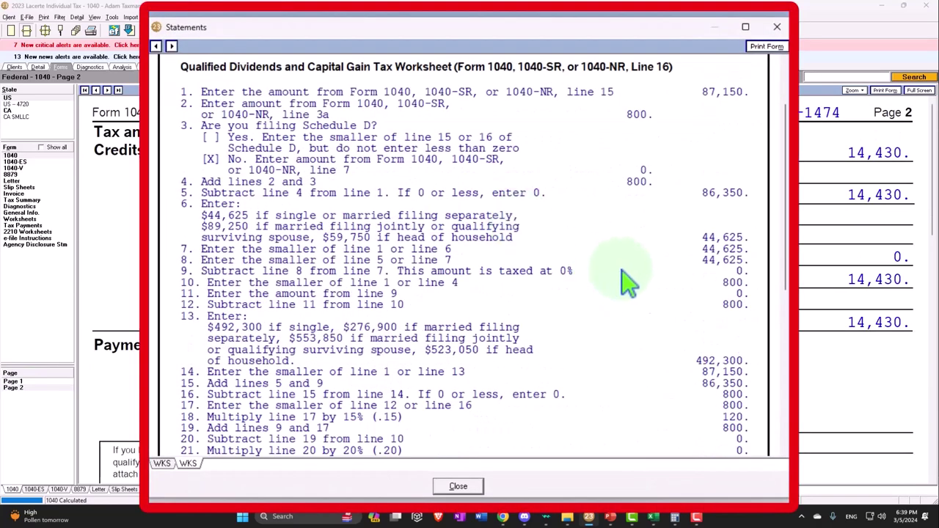
scroll(686, 308, down, 3)
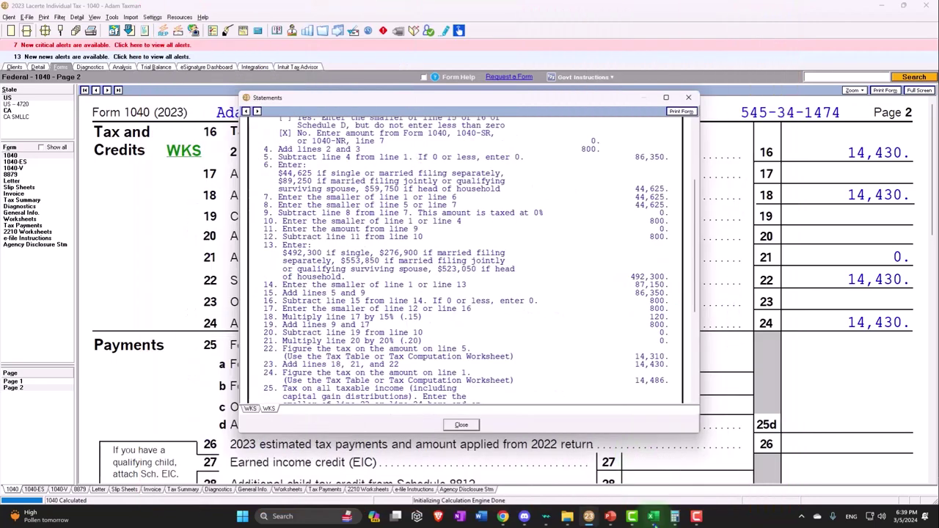
Check the Excel dividend calculation against the Lacerte line 16 worksheet, review that worksheet through line 25, and close it.
click(654, 516)
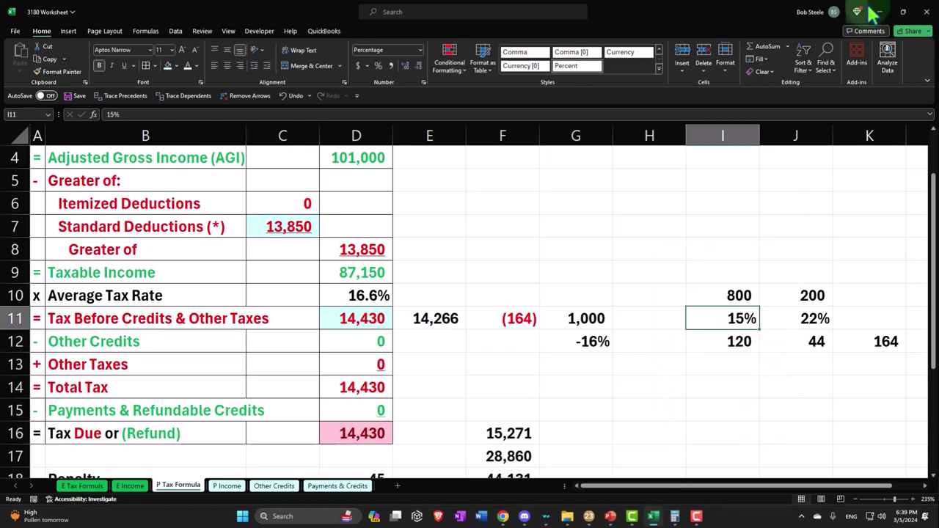
click(903, 11)
click(881, 16)
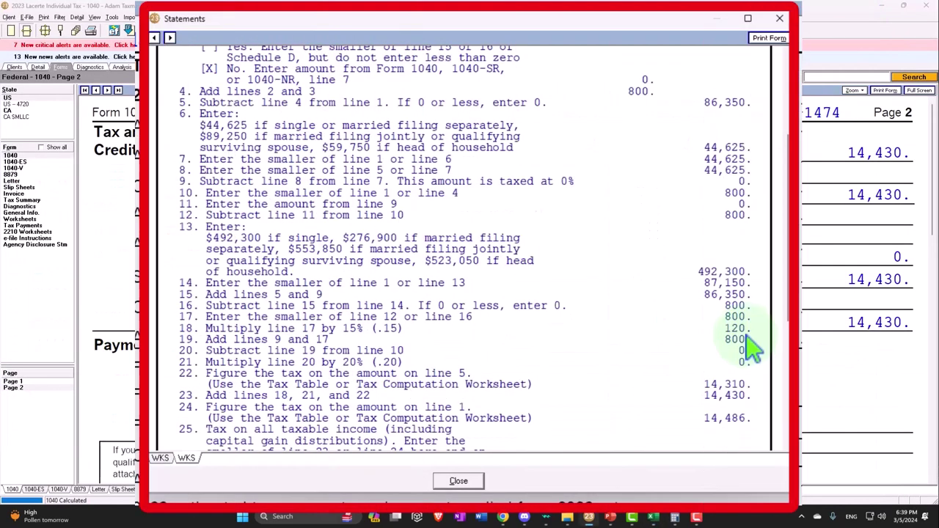
scroll(752, 349, down, 5)
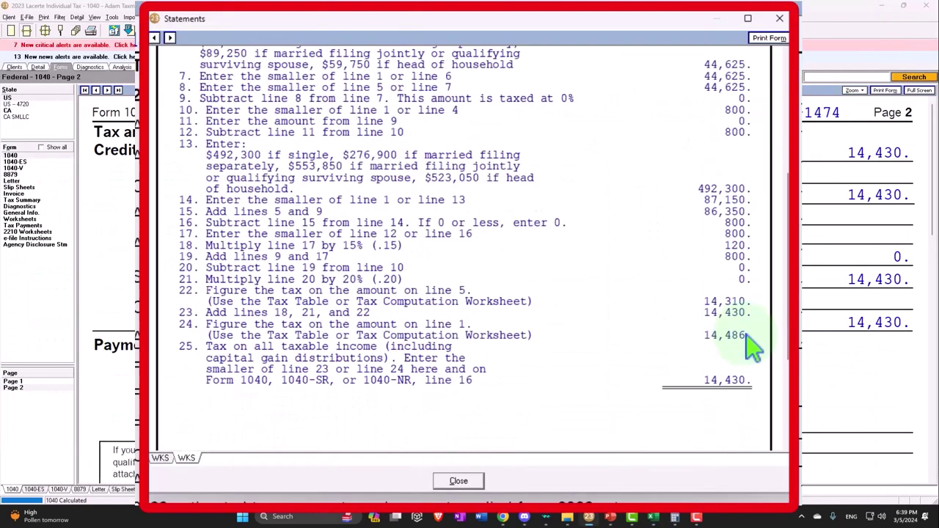
click(779, 18)
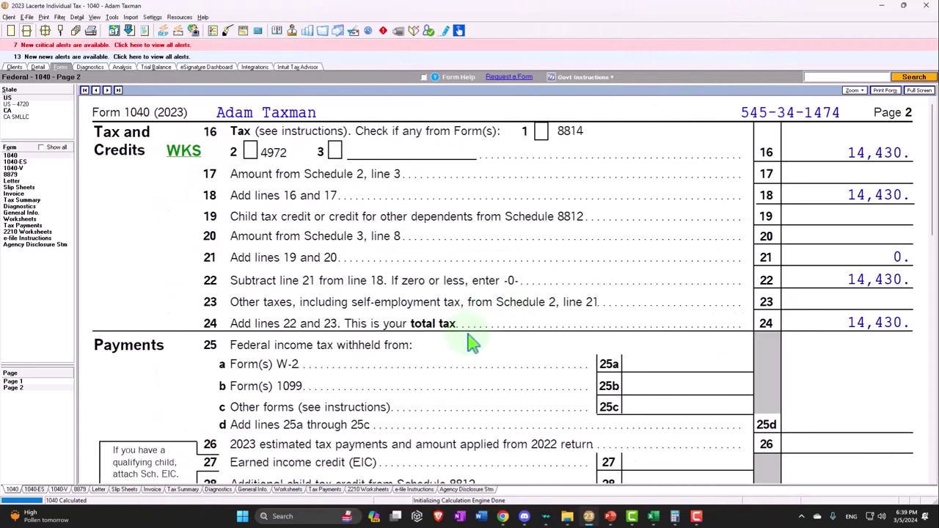
View the income section on page 1 of Form 1040 to check qualified and ordinary dividends on lines 3a and 3b.
click(21, 391)
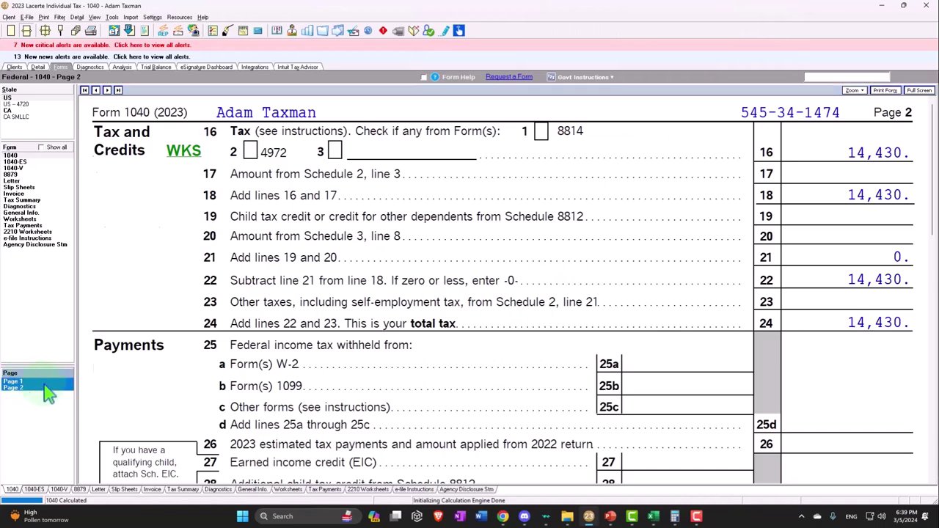
scroll(141, 341, down, 3)
scroll(141, 341, down, 5)
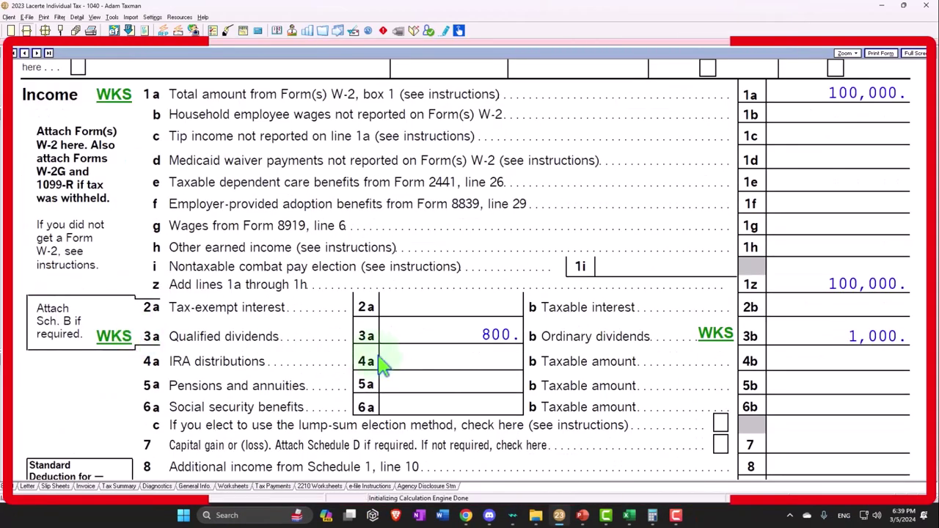
key(Escape)
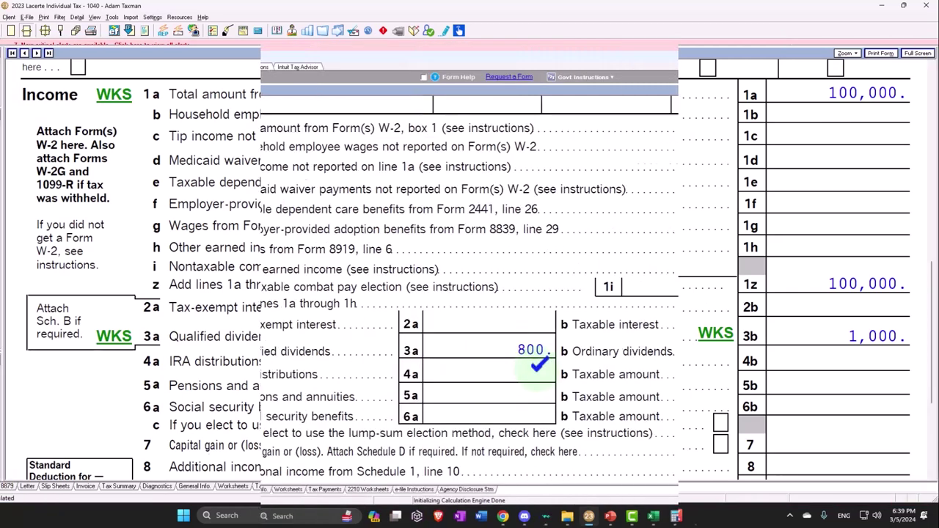
Add a second 1099-DIV payer, B of A, with 16,000 total ordinary and 15,000 qualified dividends, and return to Form 1040.
click(37, 67)
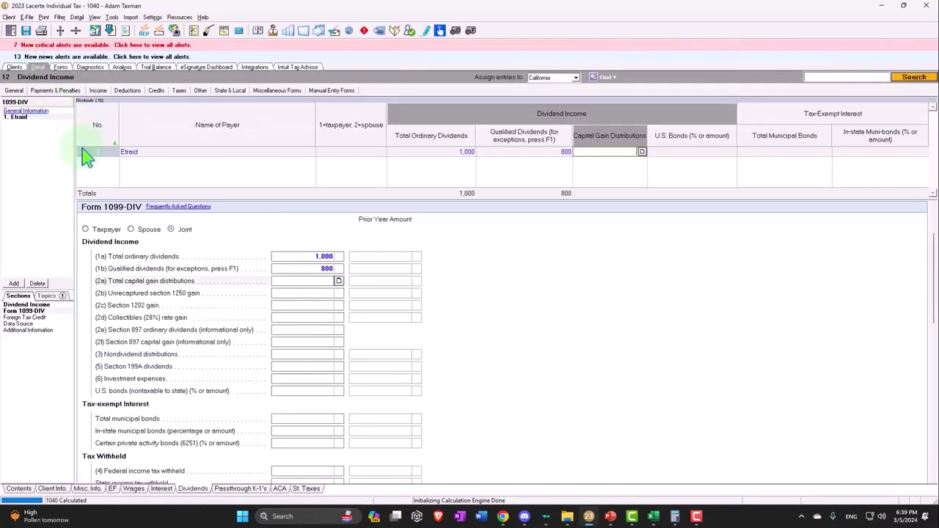
click(14, 284)
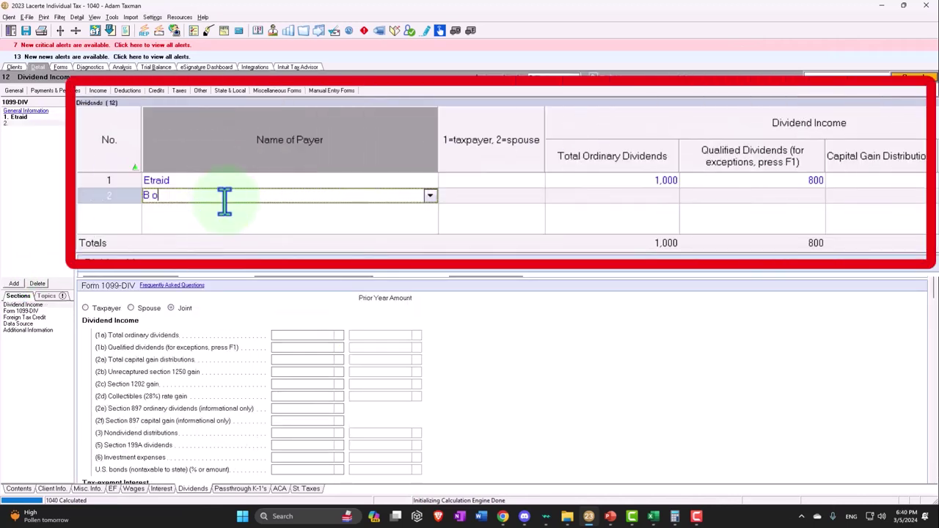
key(Tab)
key(Tab)
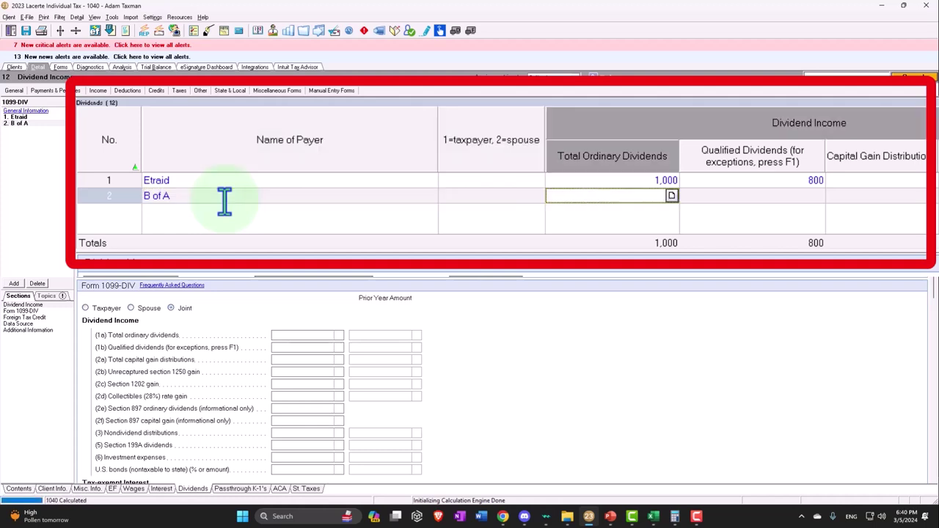
text(16,000)
key(Tab)
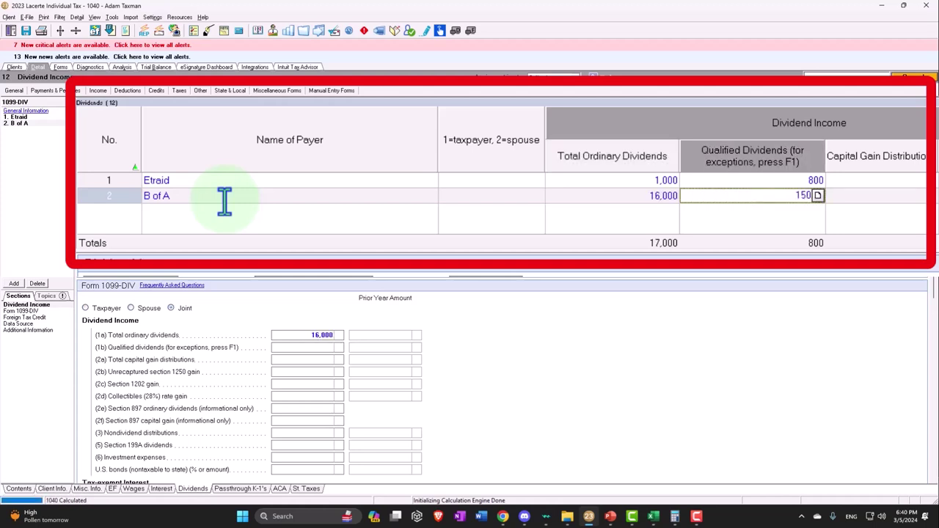
key(Tab)
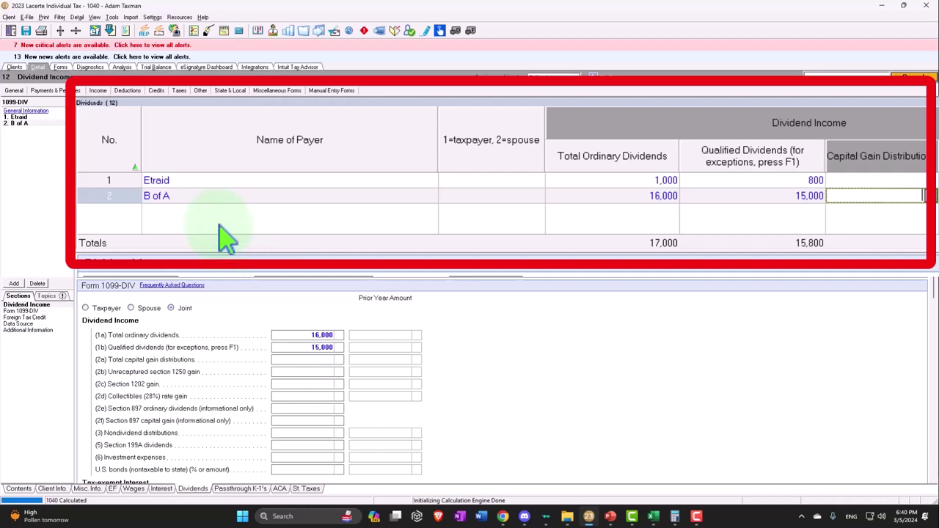
click(60, 67)
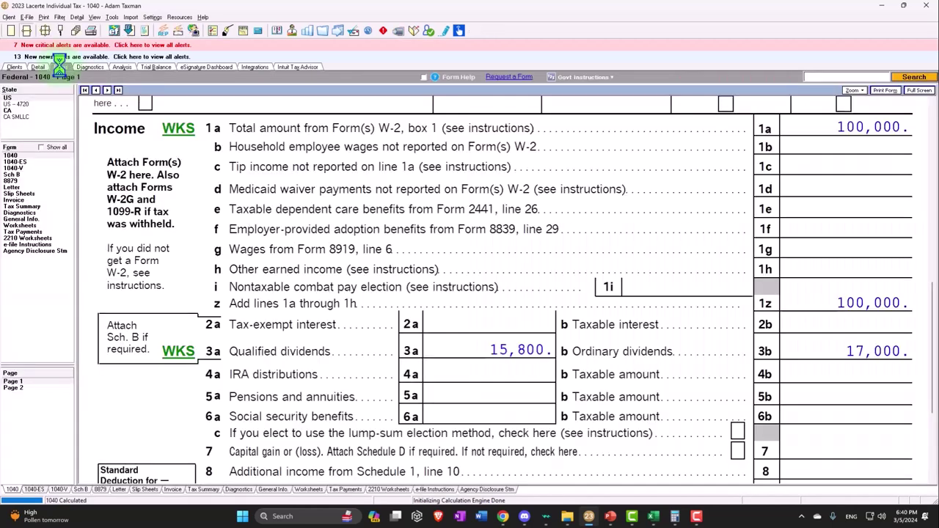